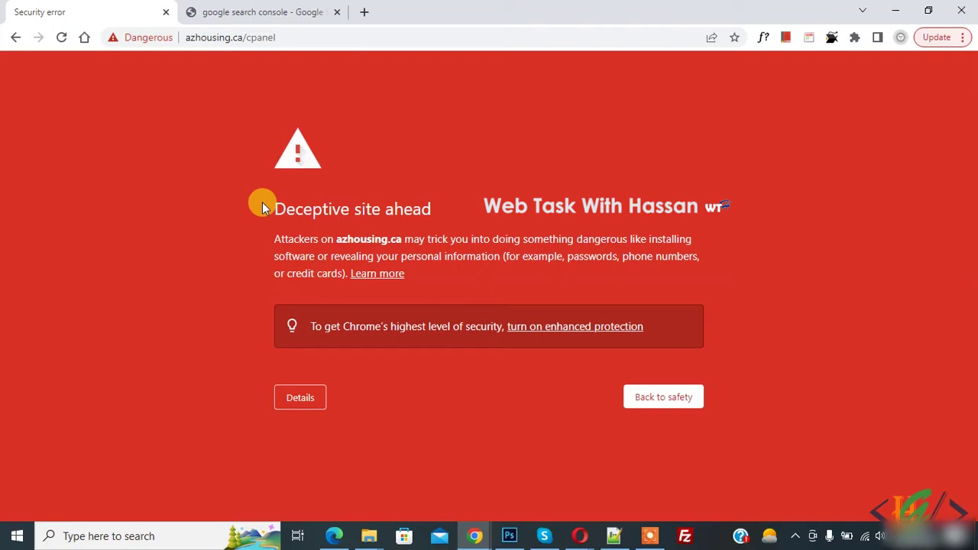
# Step: Check the Wordfence scan results showing no new issues, then minimize the WordPress window
pyautogui.moveTo(262, 208); pyautogui.dragTo(461, 206)
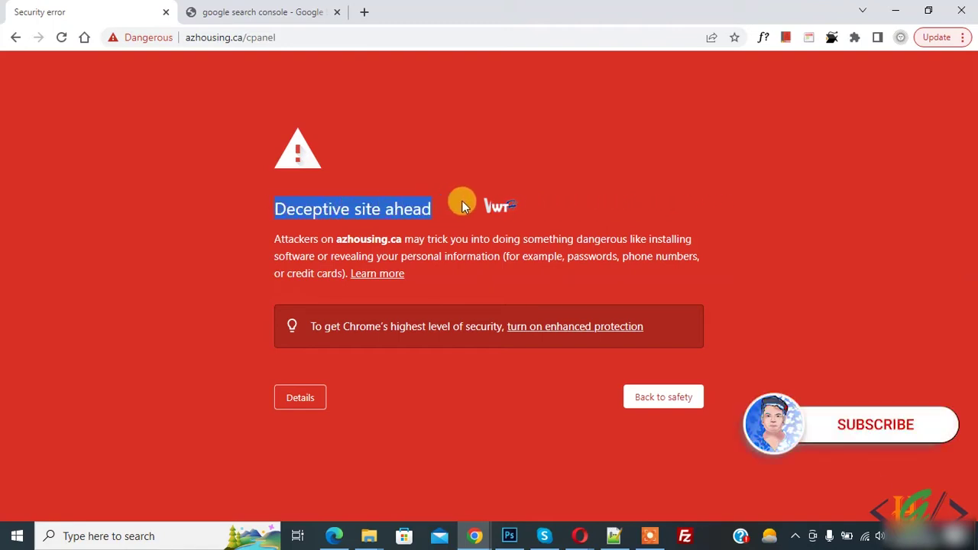
pyautogui.click(462, 207)
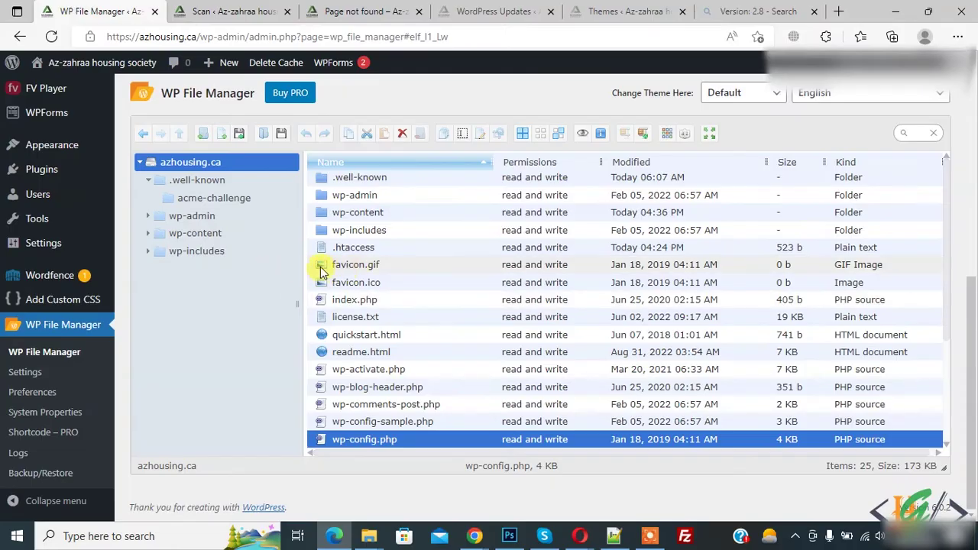
pyautogui.click(243, 12)
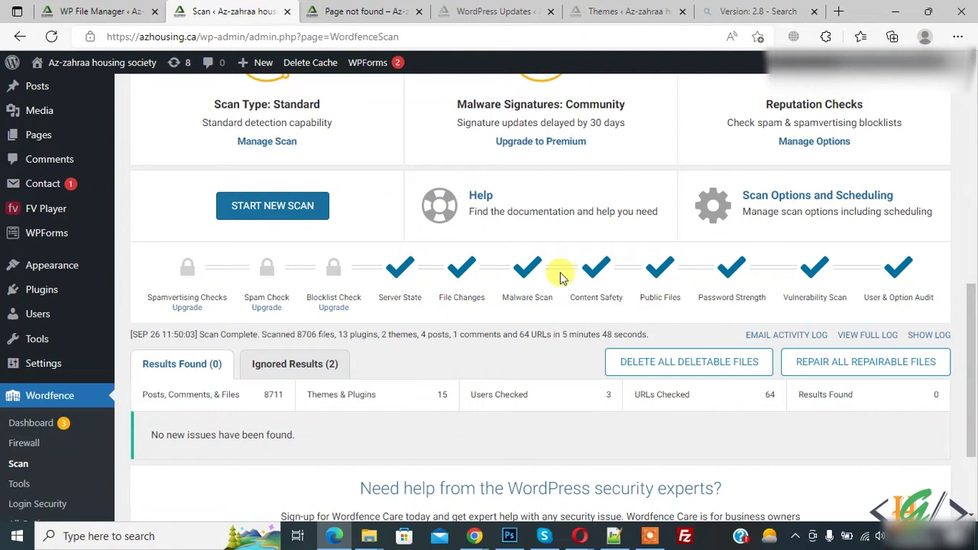
pyautogui.click(340, 539)
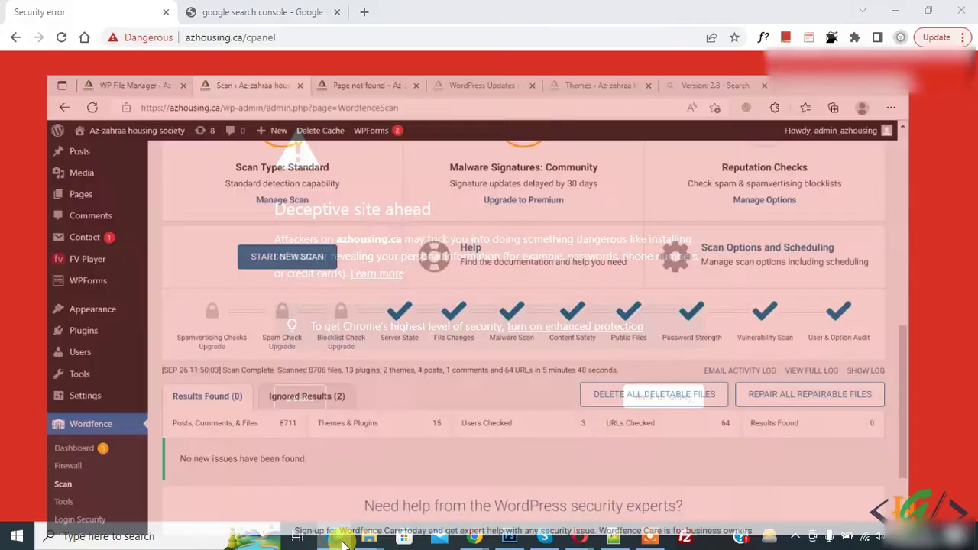
pyautogui.click(255, 12)
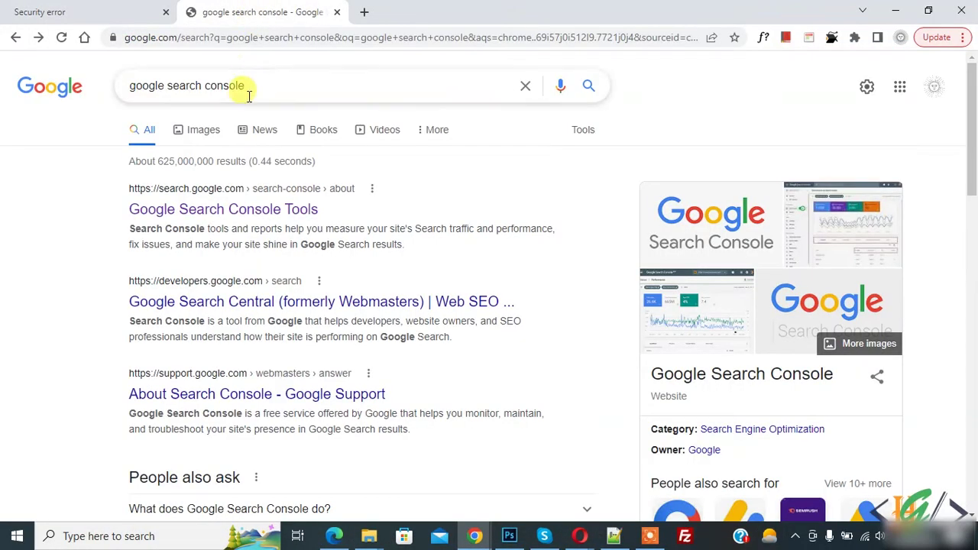
pyautogui.click(221, 218)
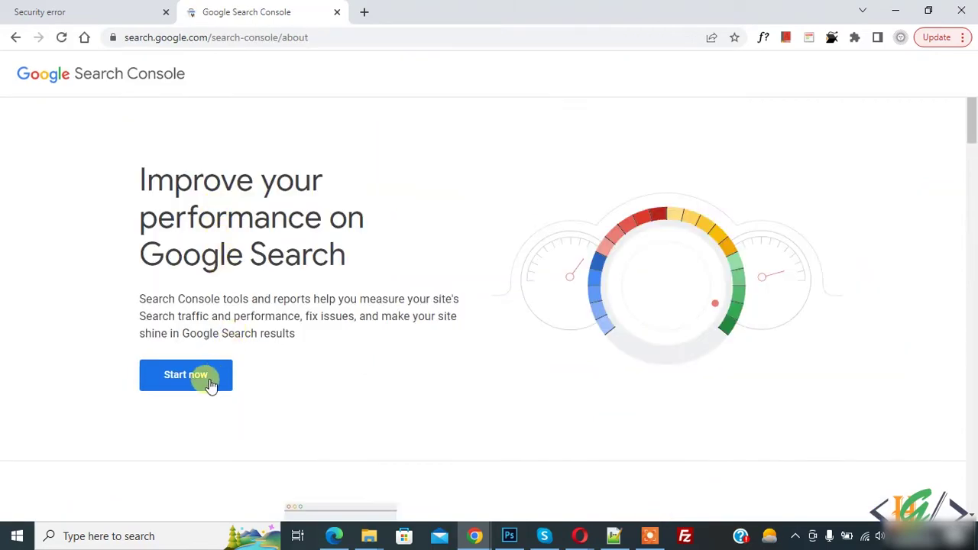
pyautogui.click(207, 382)
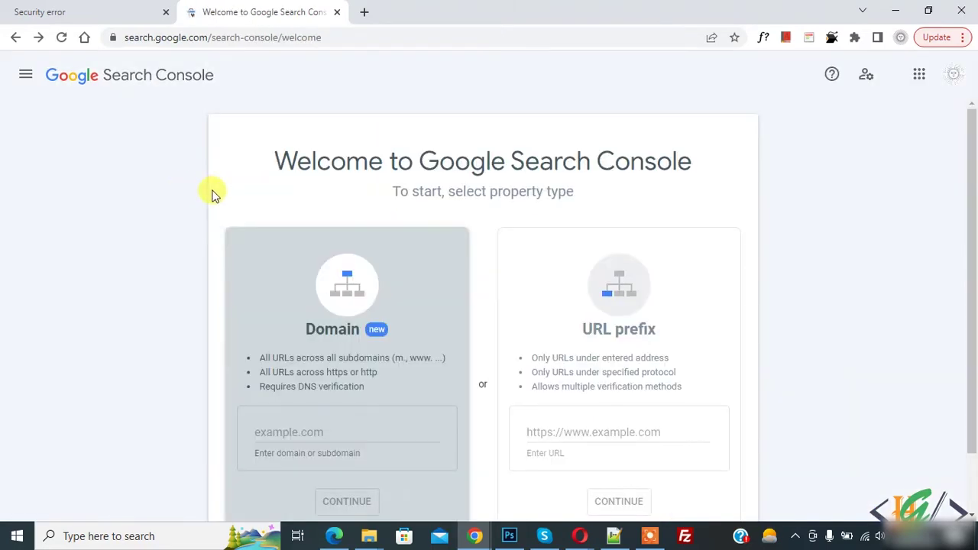
pyautogui.moveTo(273, 161); pyautogui.dragTo(646, 162)
pyautogui.click(547, 189)
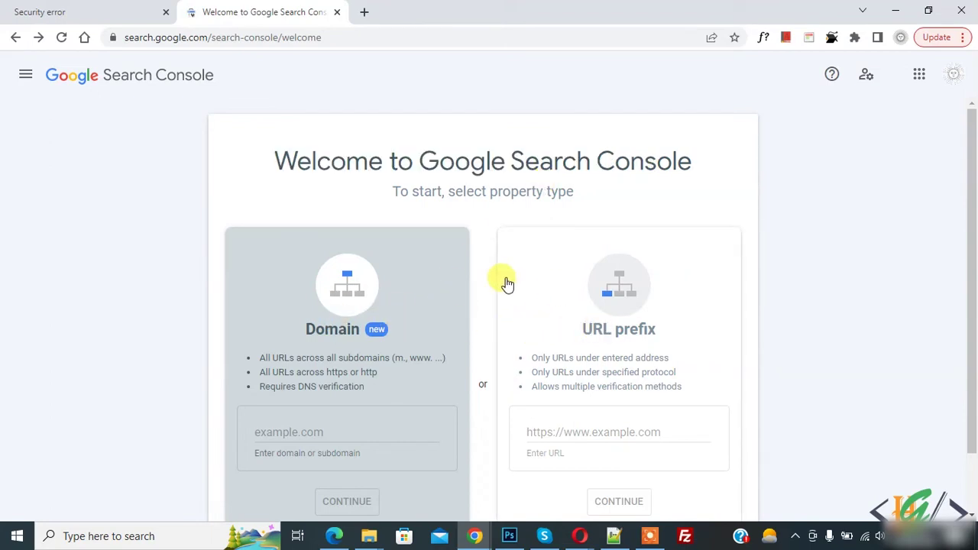
pyautogui.scroll(-1, 693, 213)
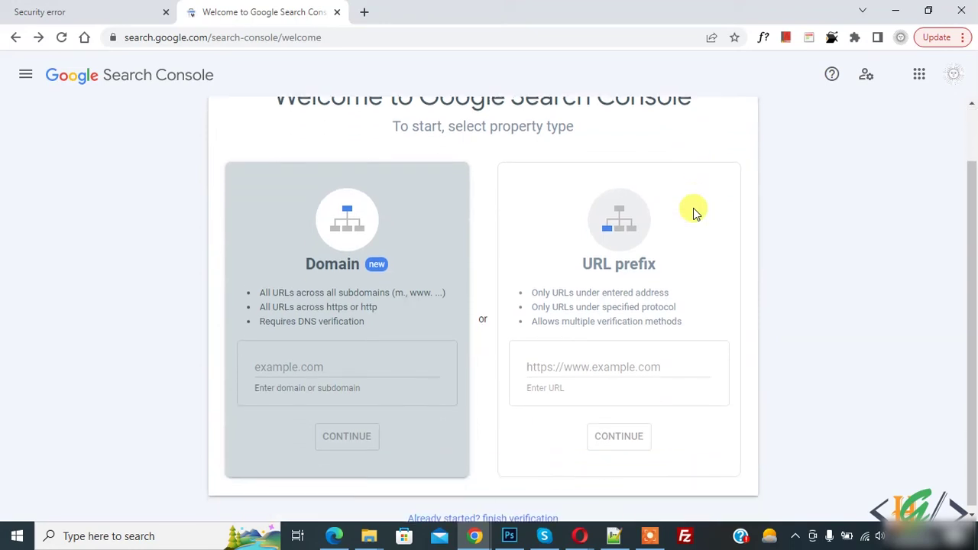
pyautogui.write('https://azhousing.ca/')
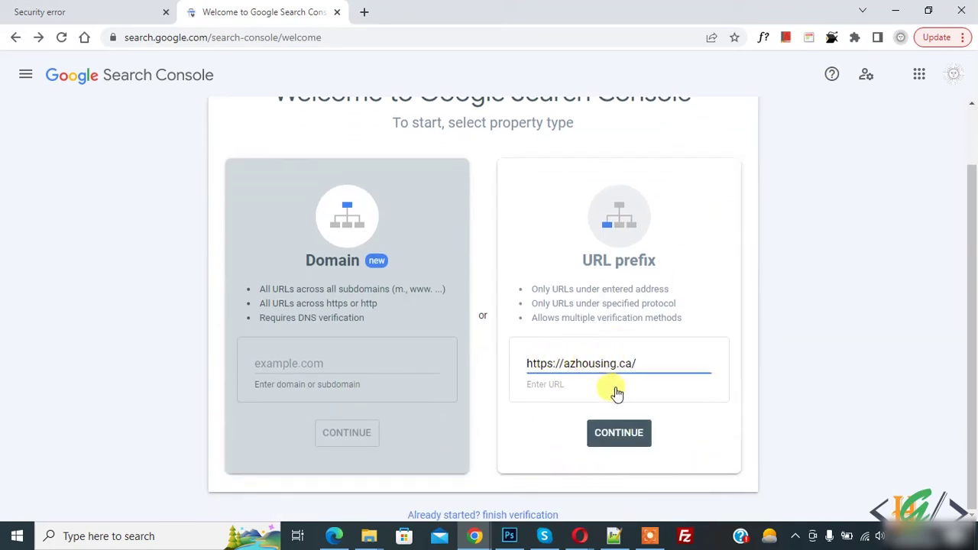
pyautogui.click(619, 442)
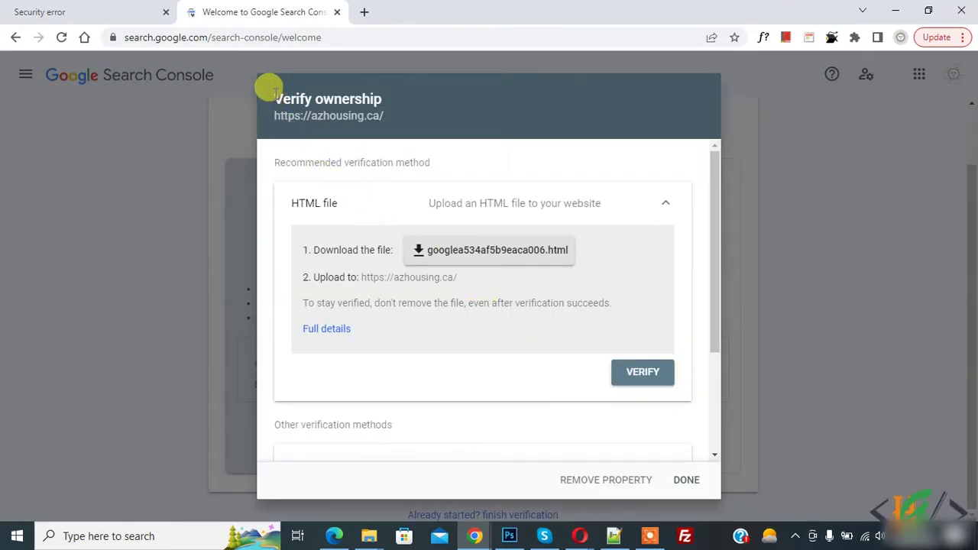
# Step: Download the HTML verification file googlea534af5b9eaca006.html and save it to Downloads
pyautogui.moveTo(273, 98); pyautogui.dragTo(382, 98)
pyautogui.click(360, 119)
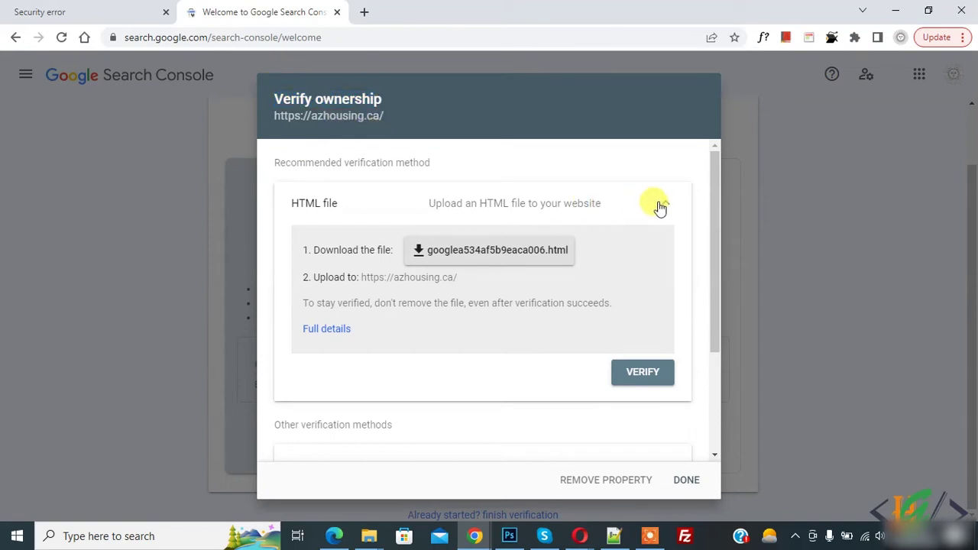
pyautogui.click(483, 262)
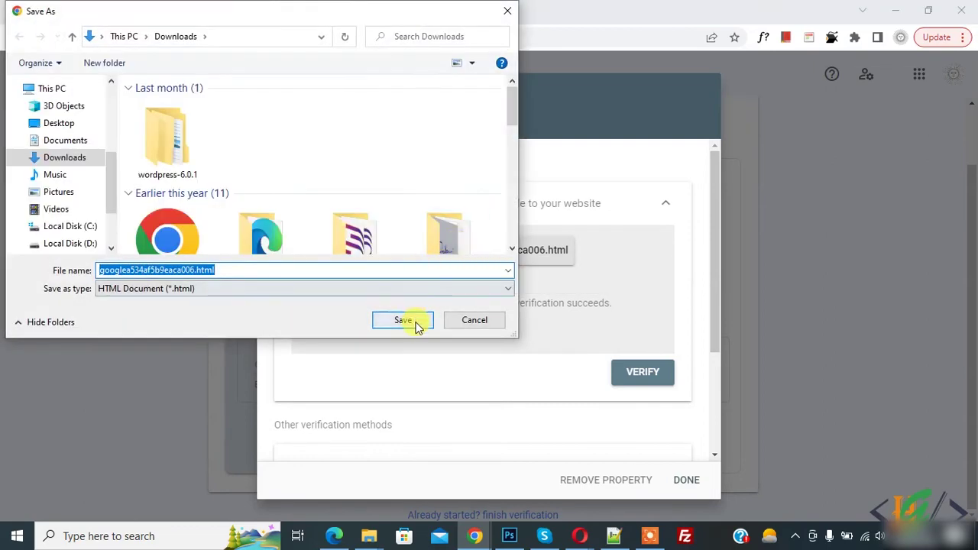
pyautogui.click(413, 324)
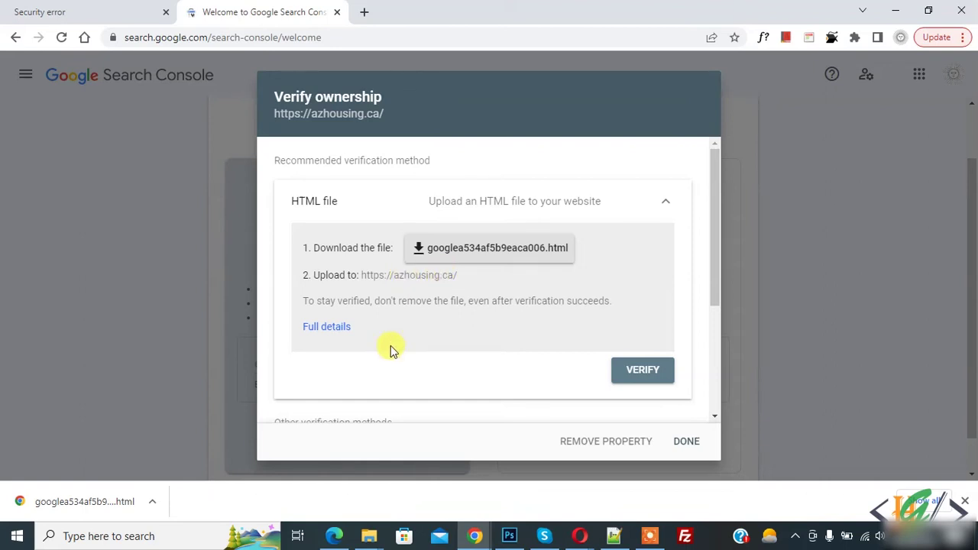
pyautogui.click(334, 536)
# Step: Upload googlea534af5b9eaca006.html into the azhousing.ca root folder through WP File Manager
pyautogui.scroll(-5, 116, 279)
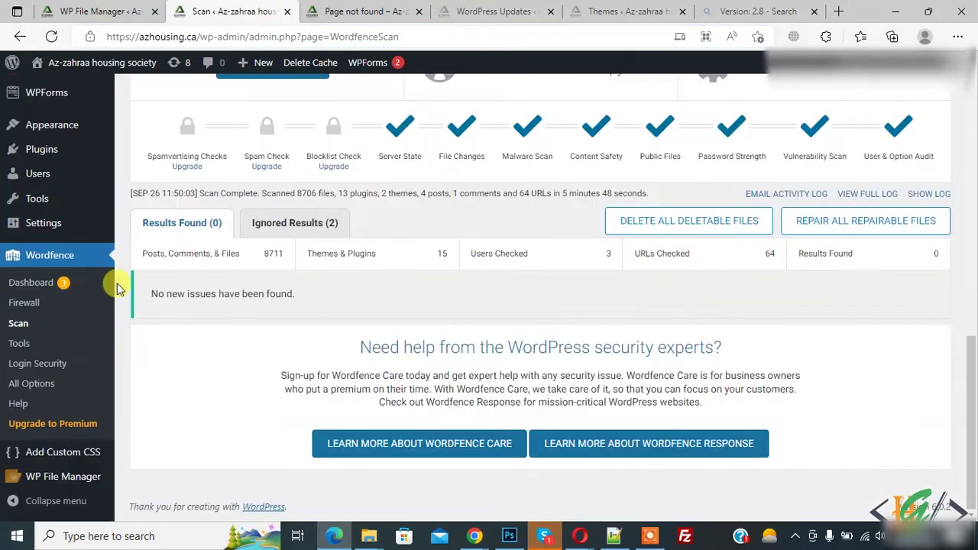
pyautogui.click(44, 6)
pyautogui.scroll(1, 329, 275)
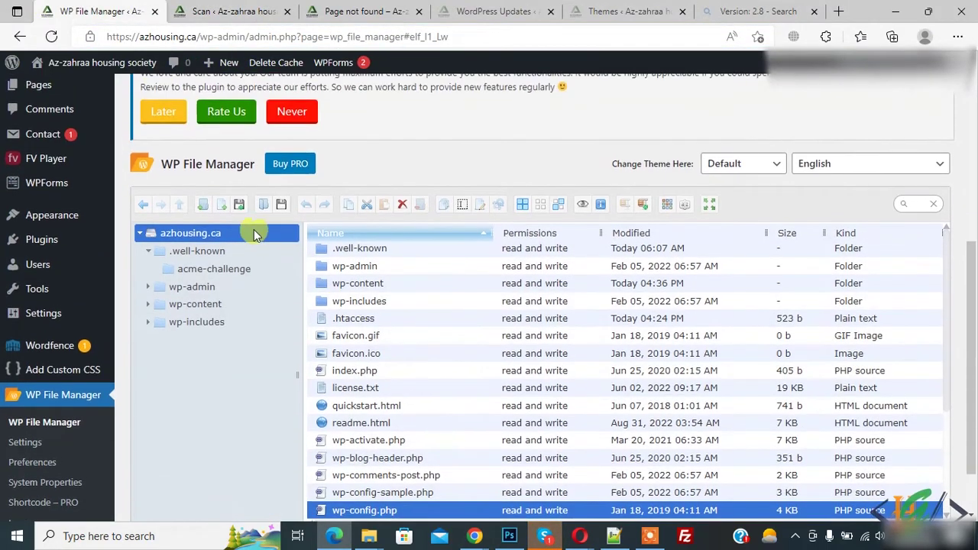
pyautogui.click(239, 204)
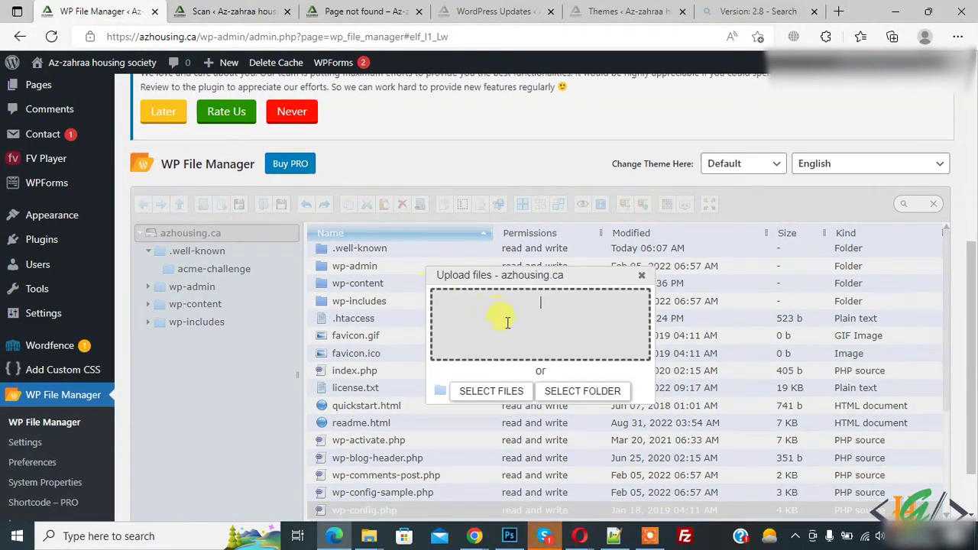
pyautogui.click(482, 391)
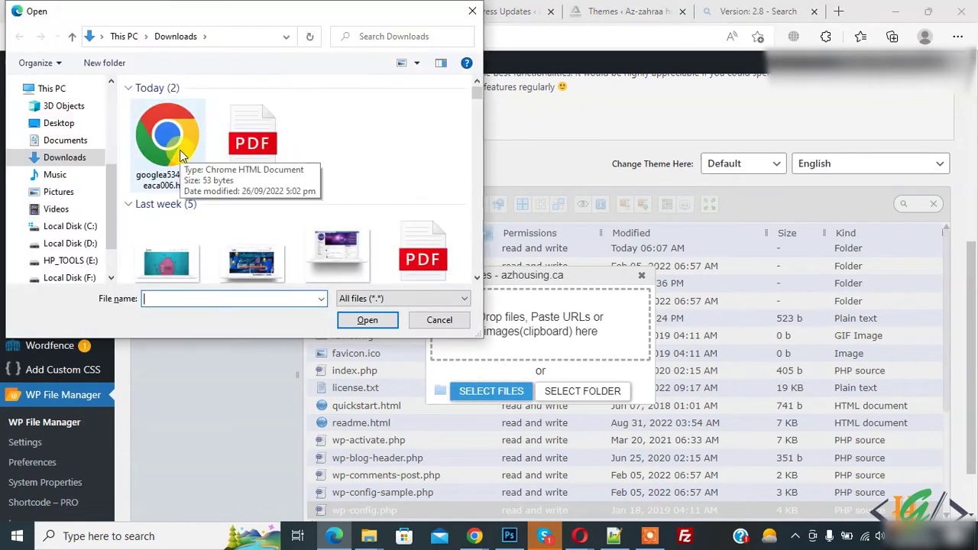
pyautogui.doubleClick(180, 150)
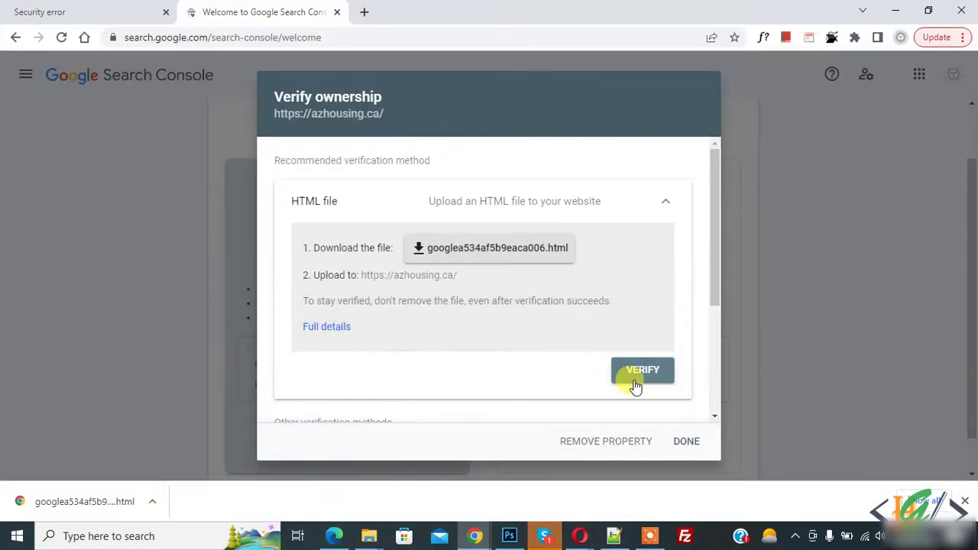
pyautogui.click(645, 380)
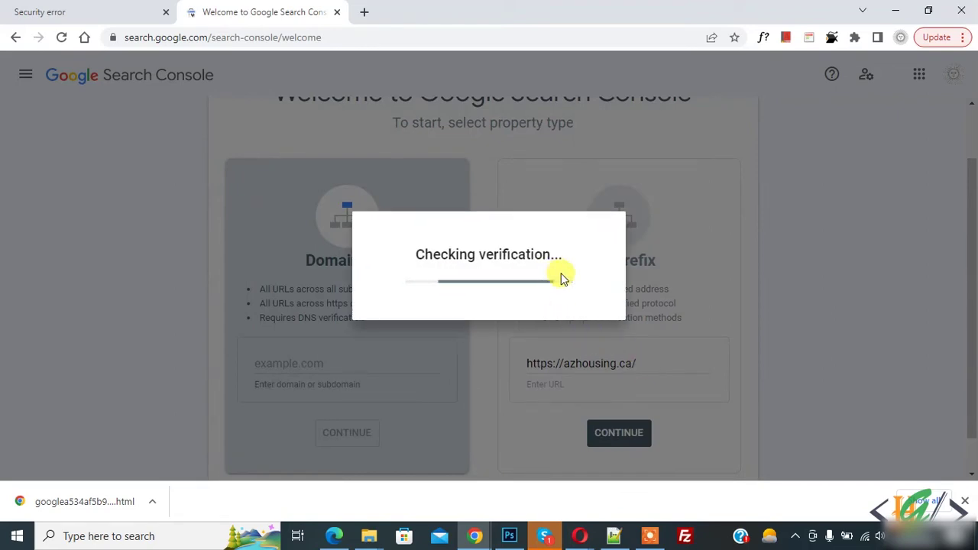
pyautogui.moveTo(301, 188); pyautogui.dragTo(423, 193)
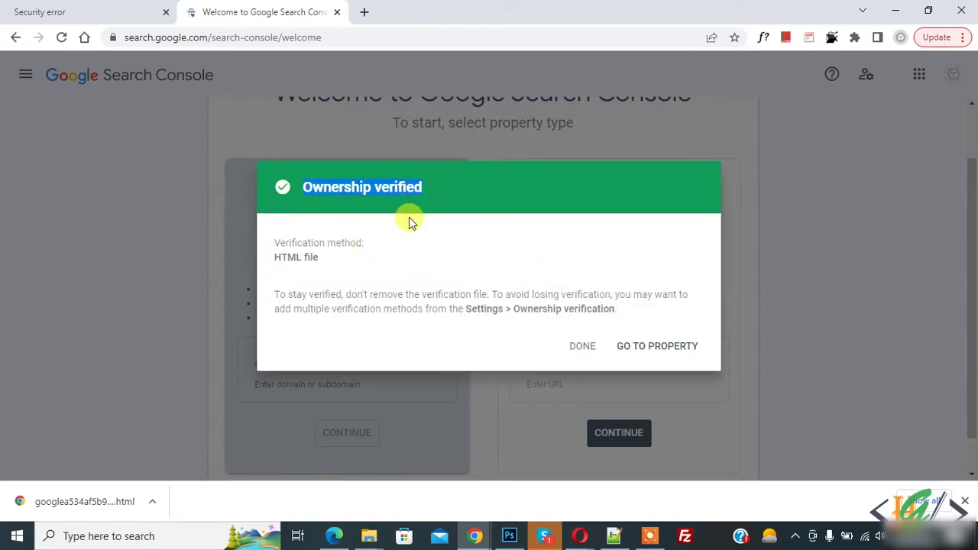
pyautogui.moveTo(280, 242); pyautogui.dragTo(364, 243)
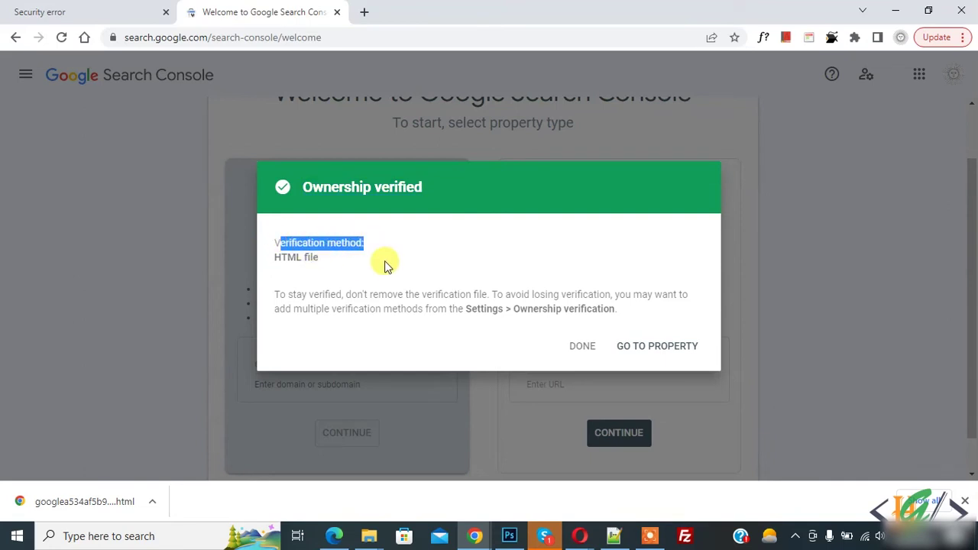
pyautogui.click(440, 265)
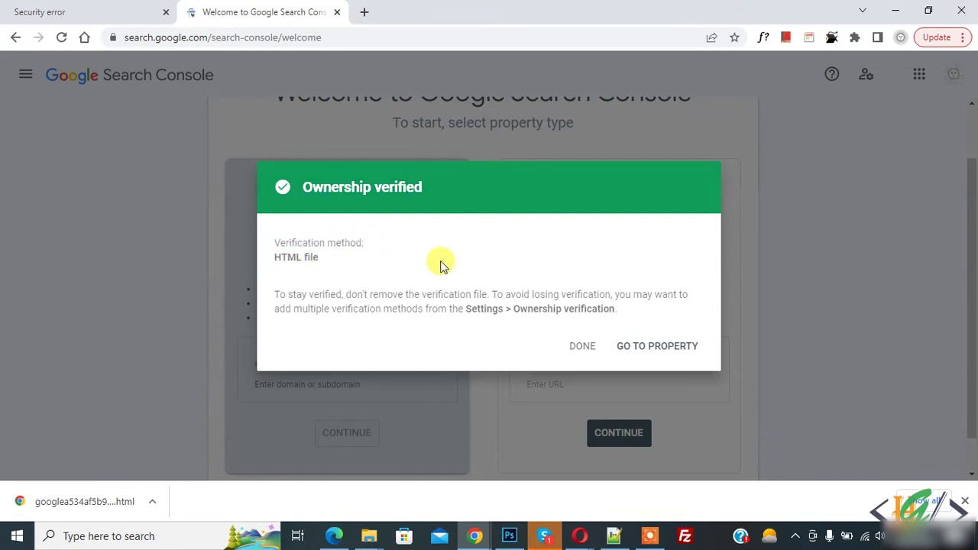
pyautogui.click(648, 353)
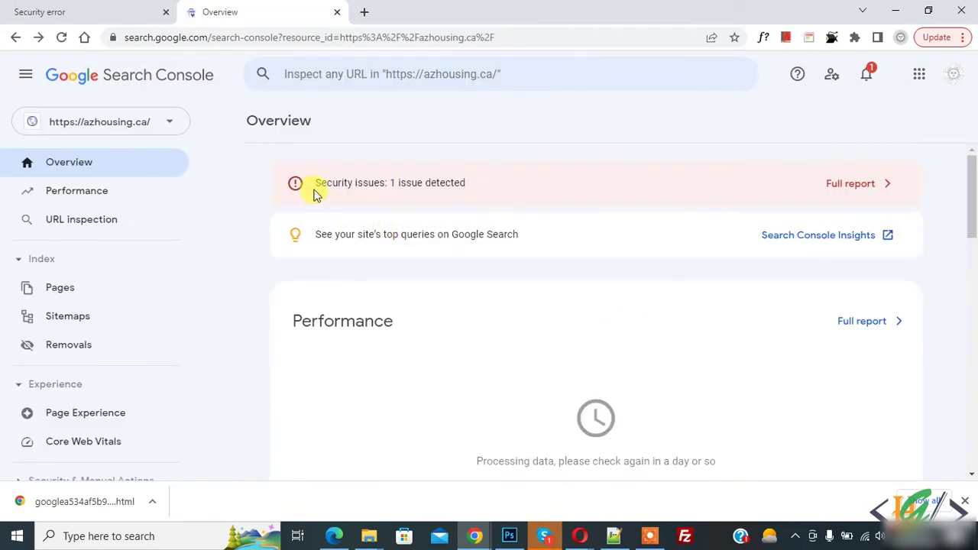
# Step: Open the full Security issues report from the one-issue-detected notice
pyautogui.moveTo(319, 183); pyautogui.dragTo(451, 183)
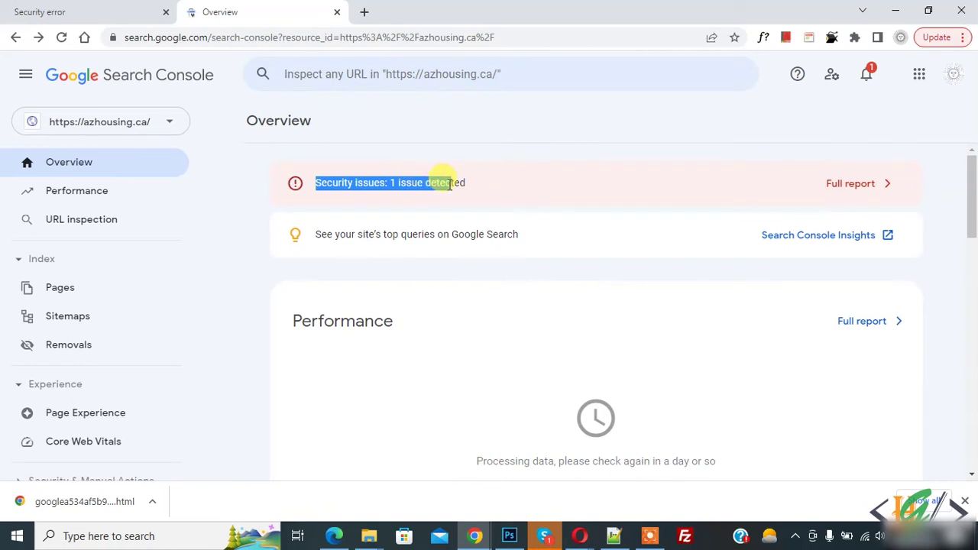
pyautogui.click(847, 184)
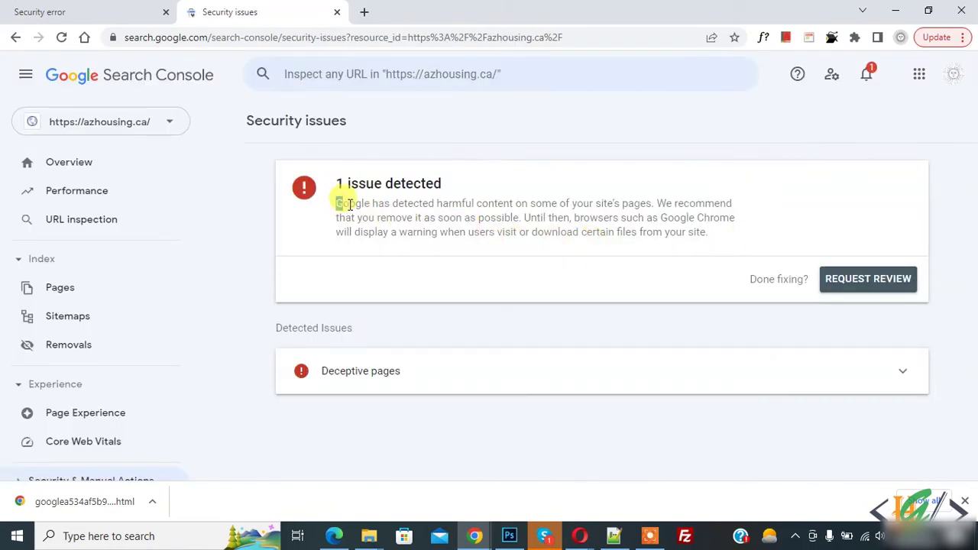
pyautogui.moveTo(336, 204); pyautogui.dragTo(630, 203)
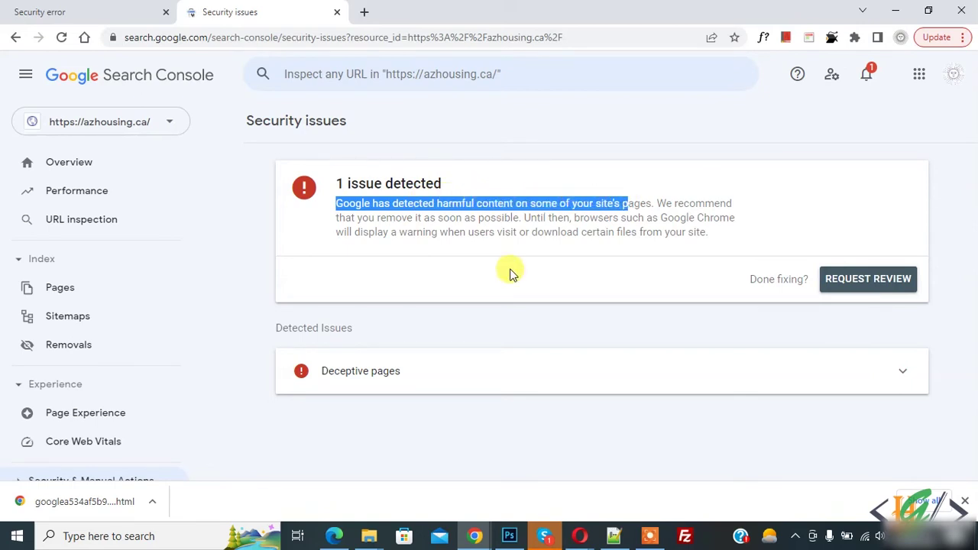
pyautogui.click(275, 332)
pyautogui.moveTo(275, 333); pyautogui.dragTo(376, 332)
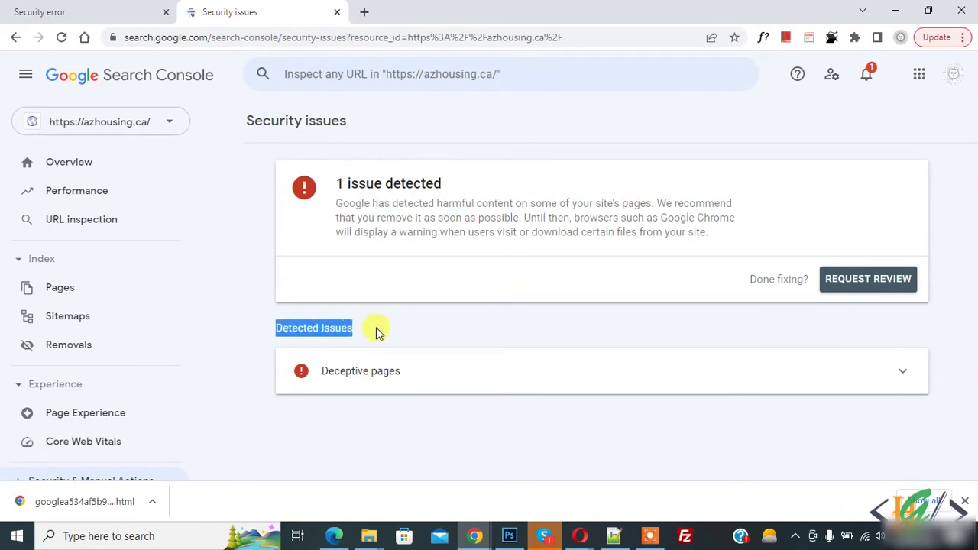
pyautogui.click(590, 371)
pyautogui.scroll(-1, 413, 390)
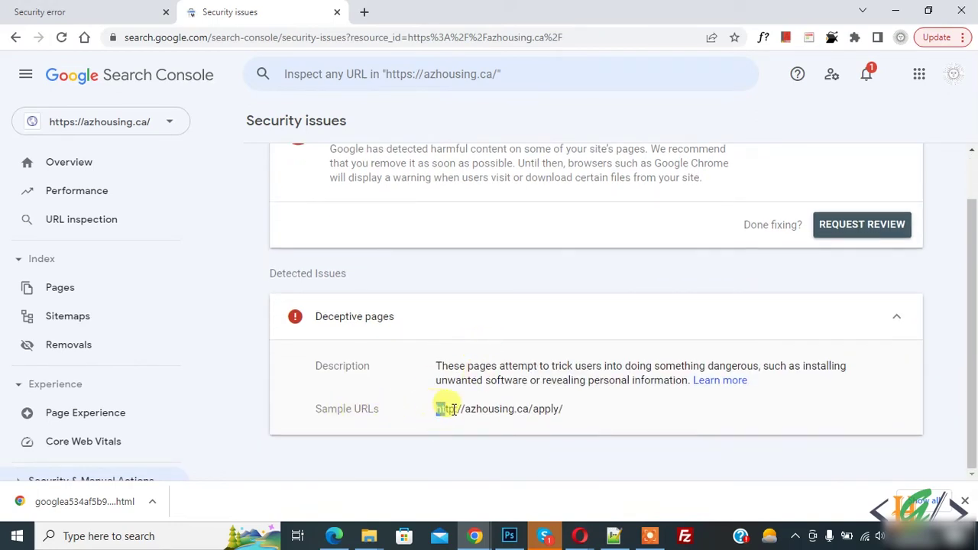
pyautogui.moveTo(438, 409); pyautogui.dragTo(544, 410)
pyautogui.click(569, 411)
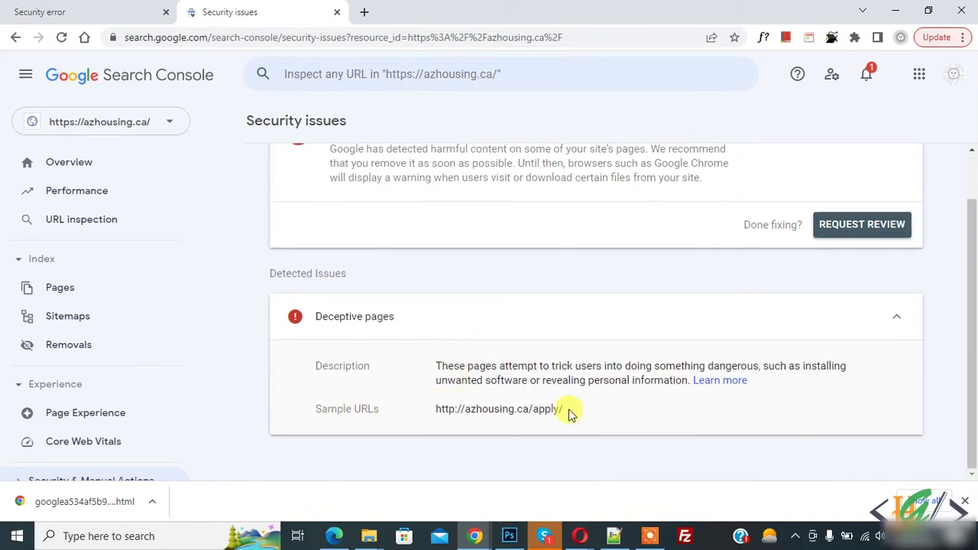
pyautogui.click(334, 535)
# Step: Review the WordPress All Pages list, confirming the published Apply page
pyautogui.scroll(5, 61, 221)
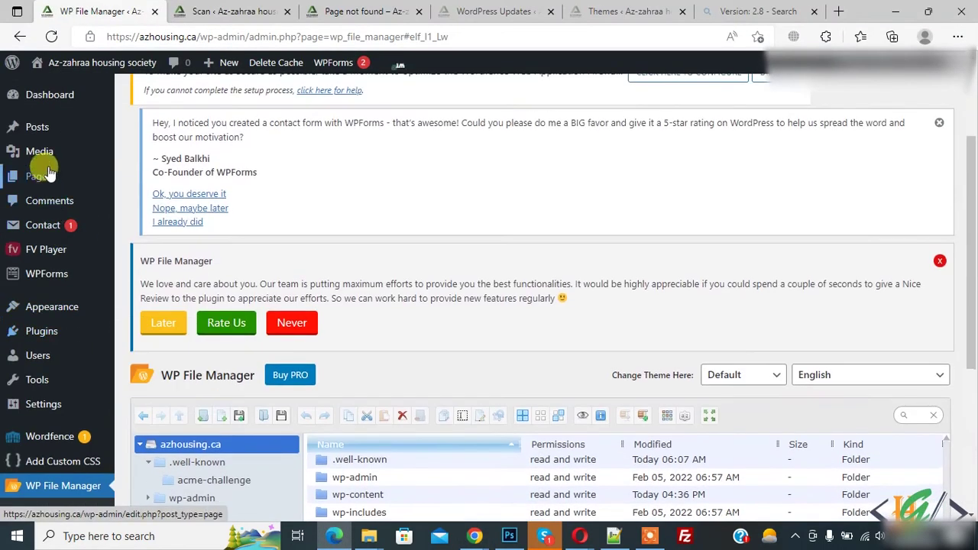
pyautogui.click(39, 173)
pyautogui.scroll(-1, 368, 261)
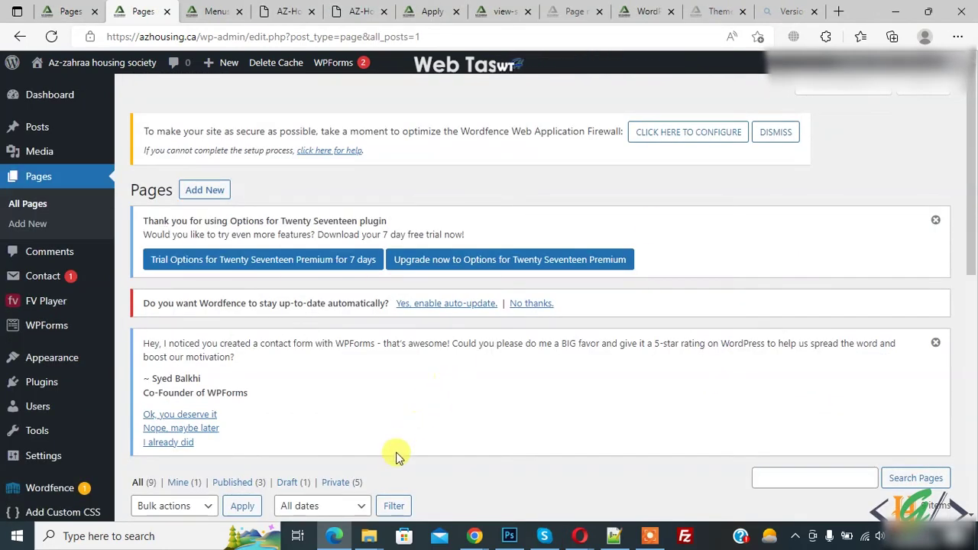
pyautogui.click(337, 535)
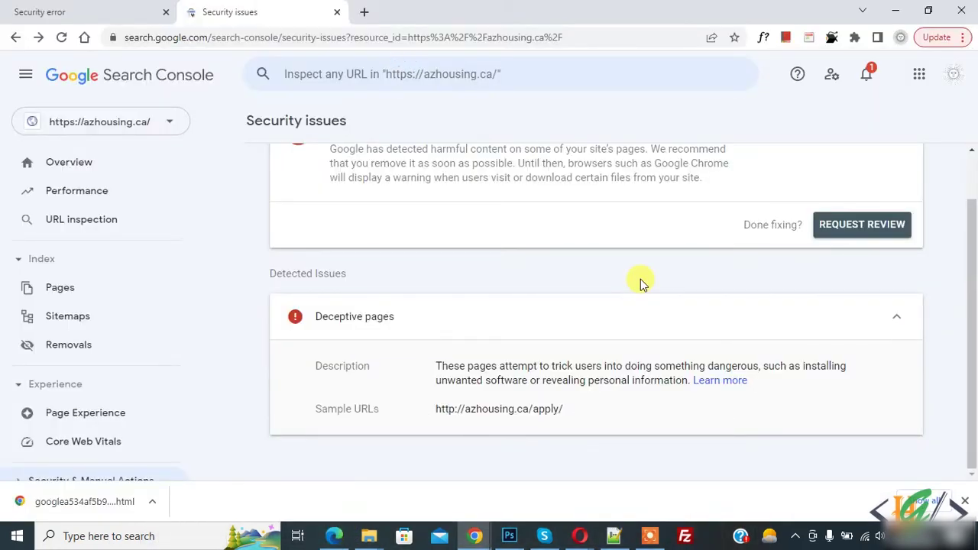
# Step: Submit a review request marked 'All issues were fixed', explaining the malware was fixed
pyautogui.click(845, 232)
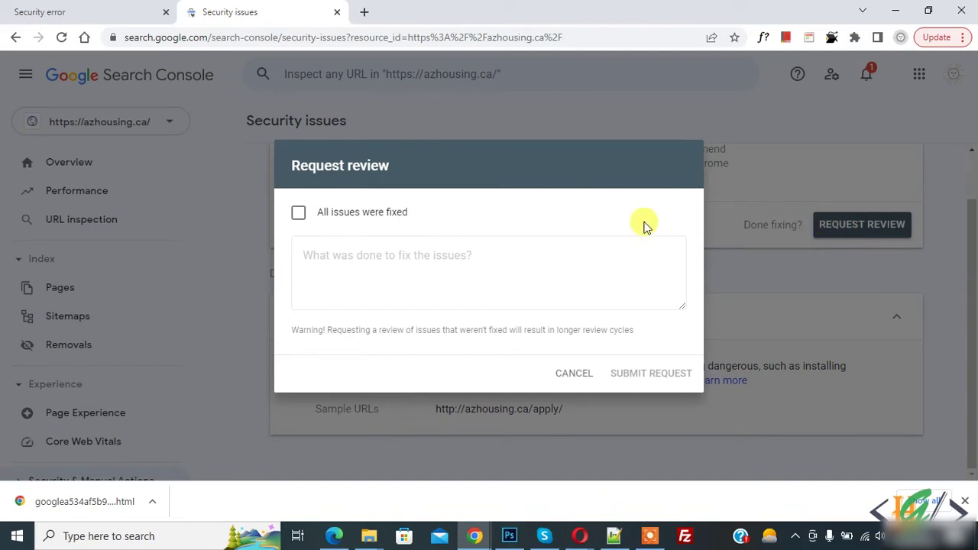
pyautogui.click(298, 214)
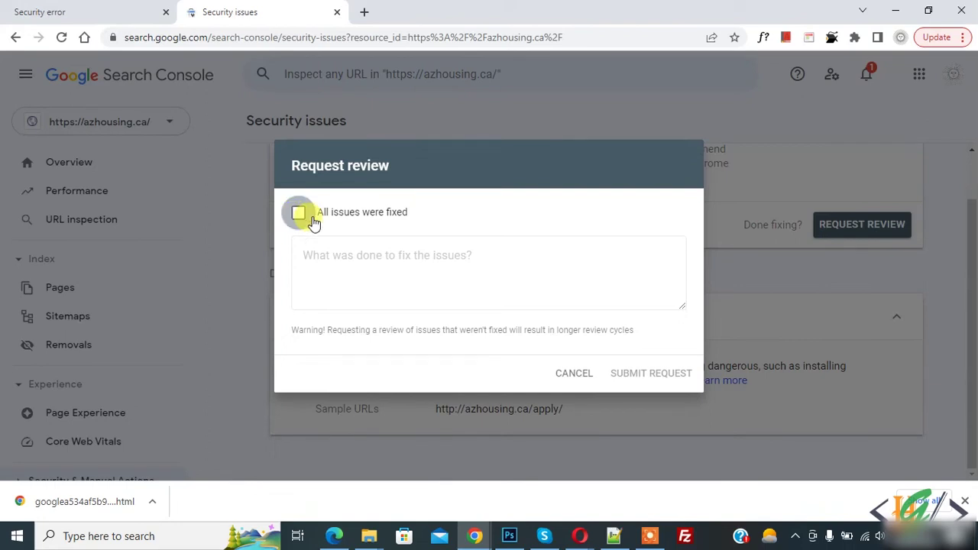
pyautogui.click(458, 261)
pyautogui.write('I fixed malware on my website and please review and remove warning on my website thank you.')
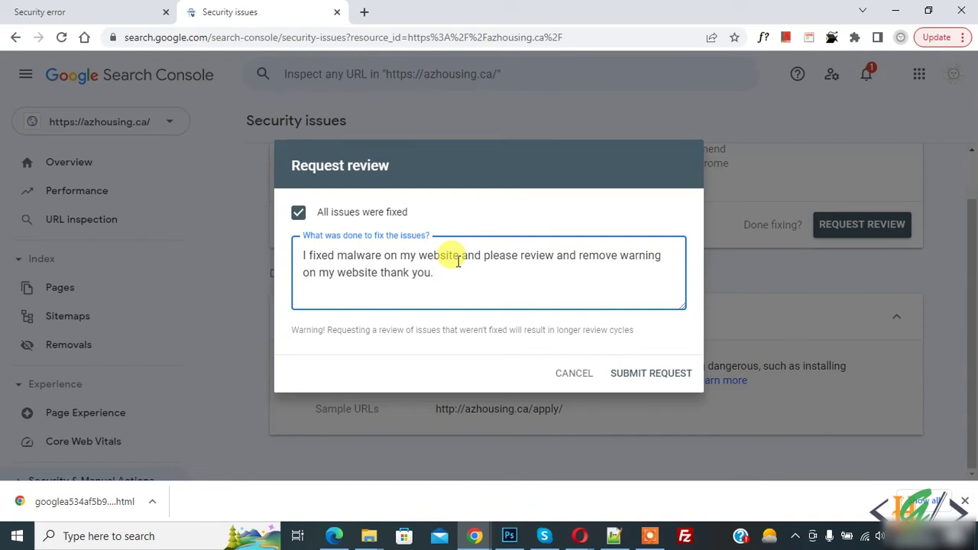
pyautogui.click(644, 380)
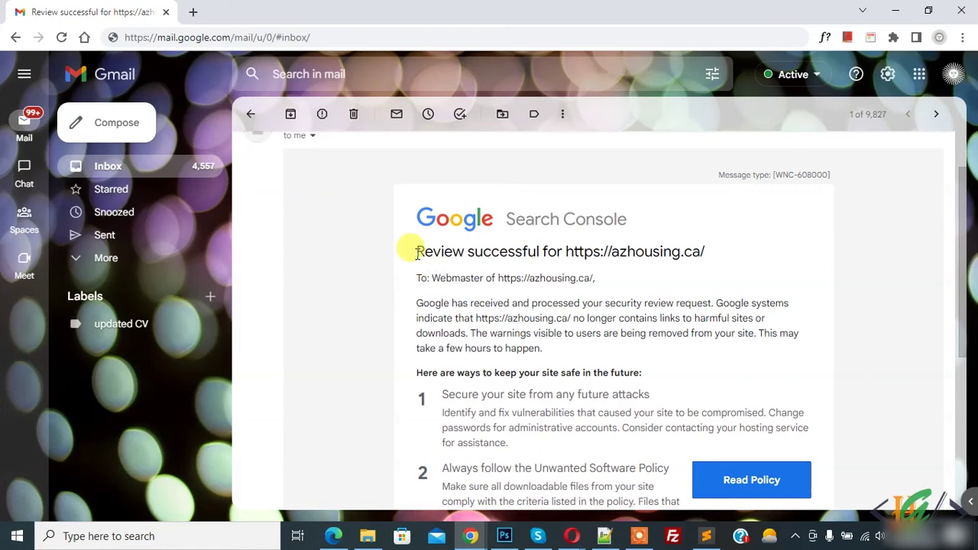
pyautogui.moveTo(417, 253); pyautogui.dragTo(655, 252)
pyautogui.click(616, 252)
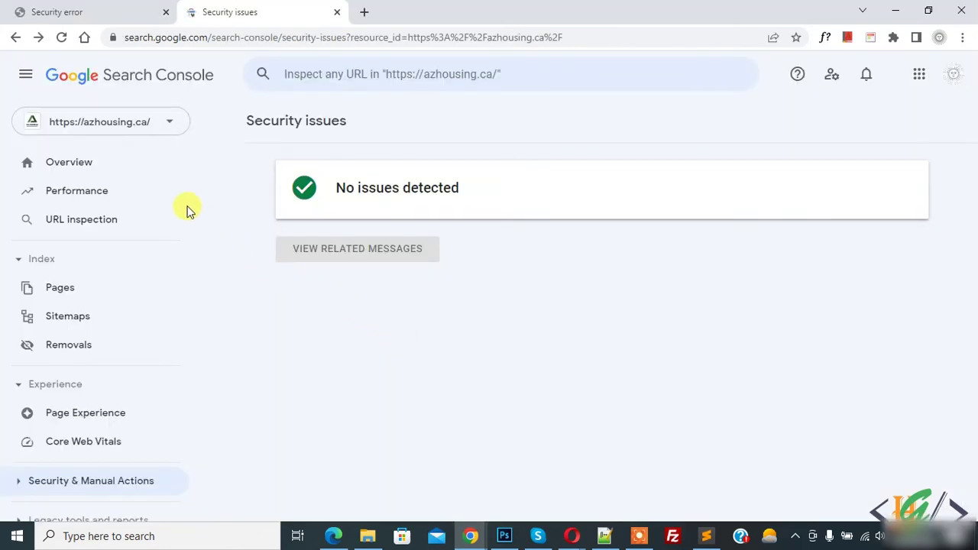
# Step: Open the azhousing.ca property's messages from the bell icon
pyautogui.click(866, 75)
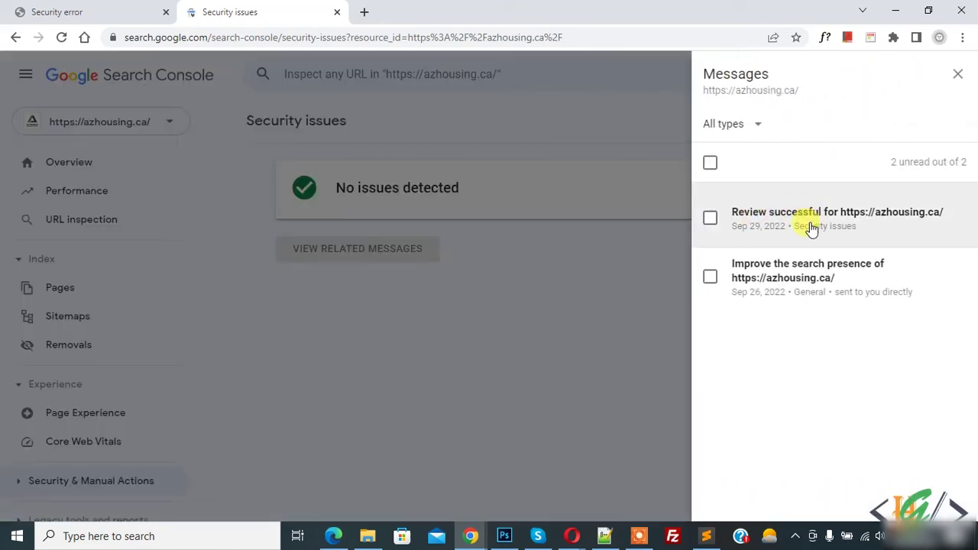